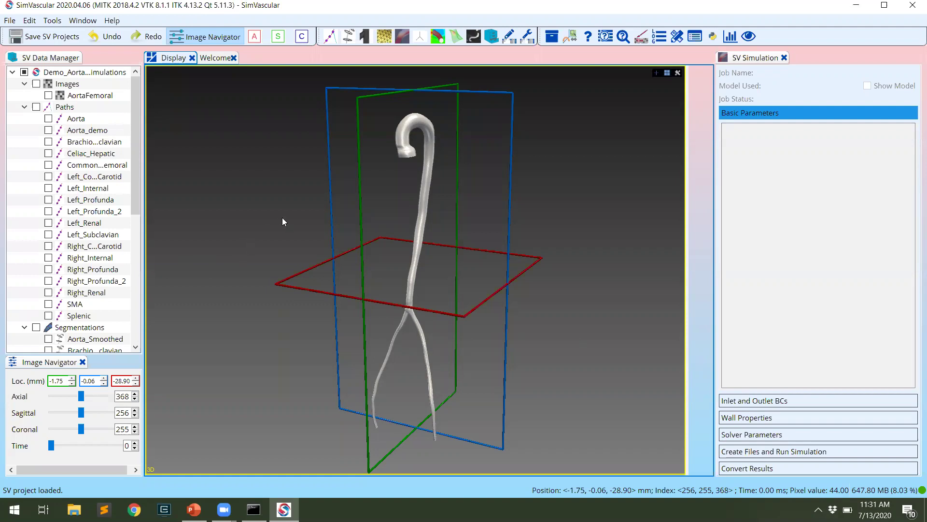
- Bring the RCRBlock presentation forward and display its RCR Block circuit-diagram slide
drag(283, 219, 227, 227)
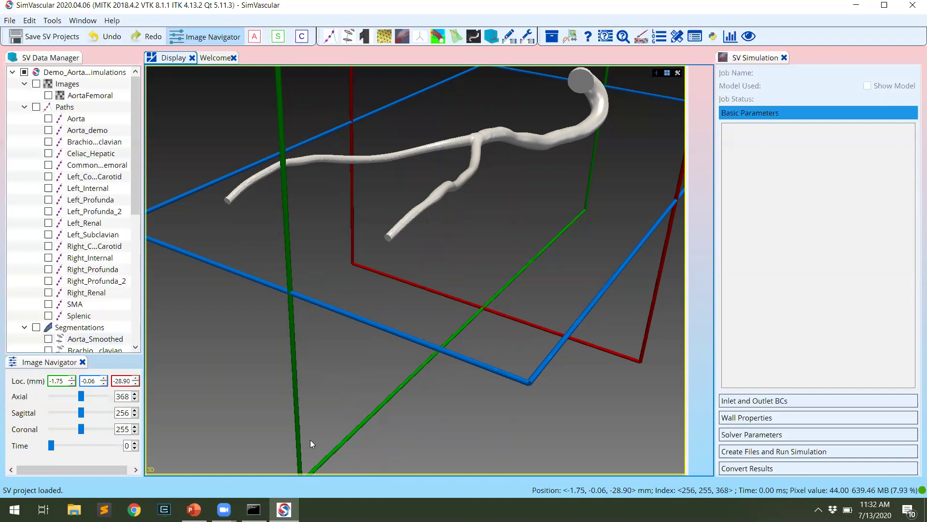
mouse_move(194, 508)
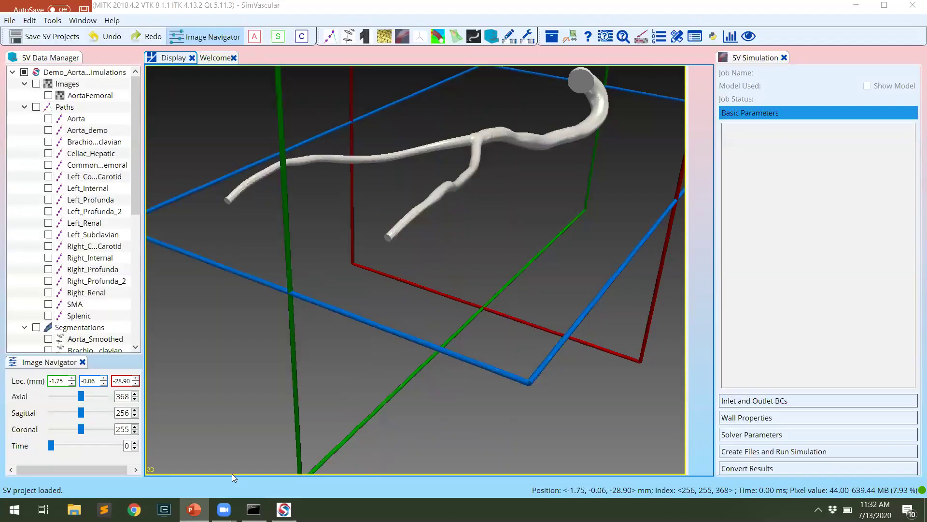
click(231, 473)
click(74, 158)
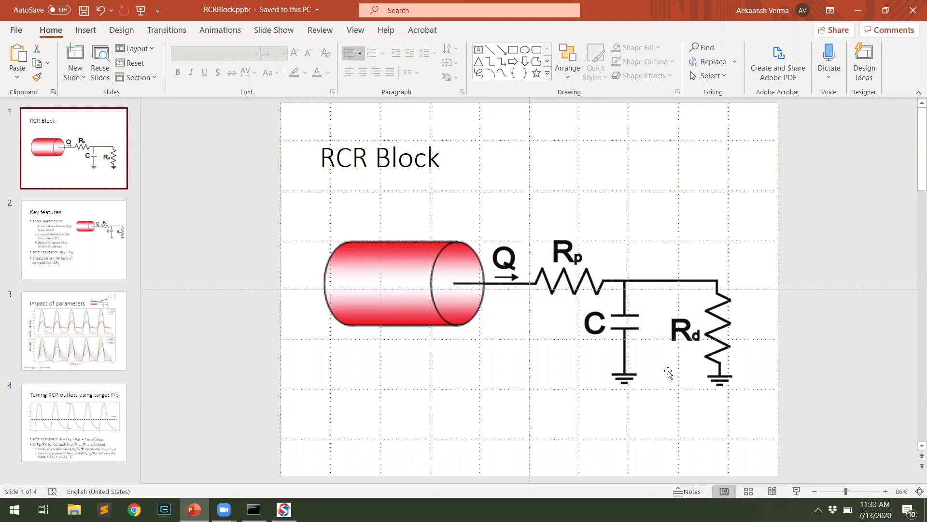
- Show the Key features slide covering Rp, C, Rd, total resistance and fill time
click(116, 262)
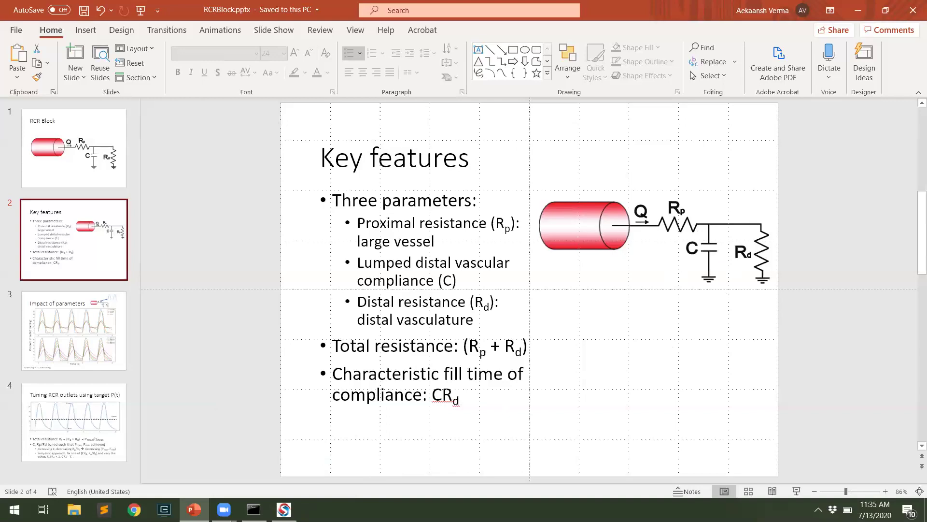
- In SimVascular, create a simulation job named testRCR using the Aorta_fem model
key(alt+Tab)
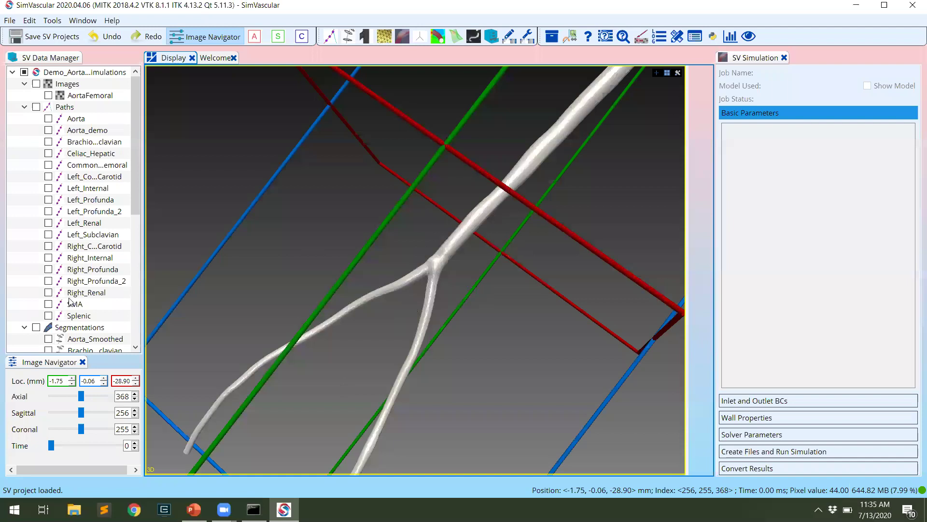
scroll(73, 314, down, 8)
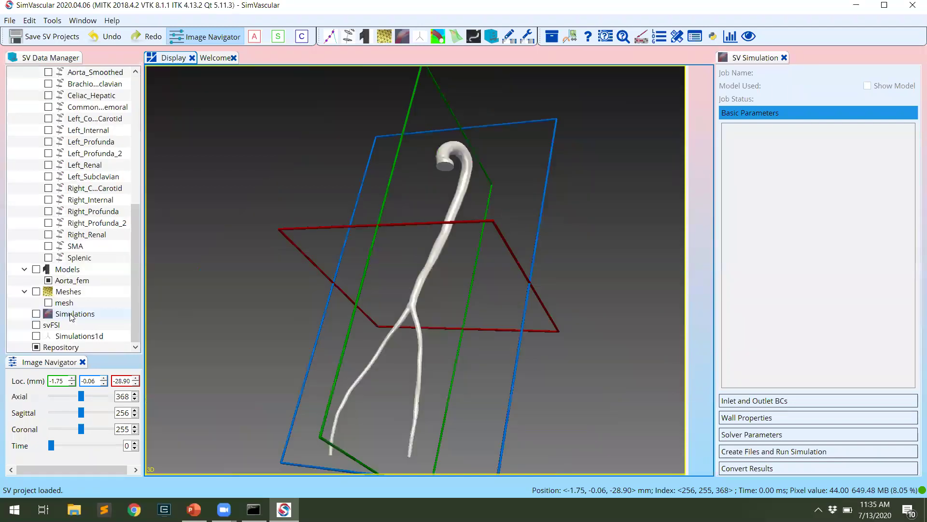
right_click(99, 316)
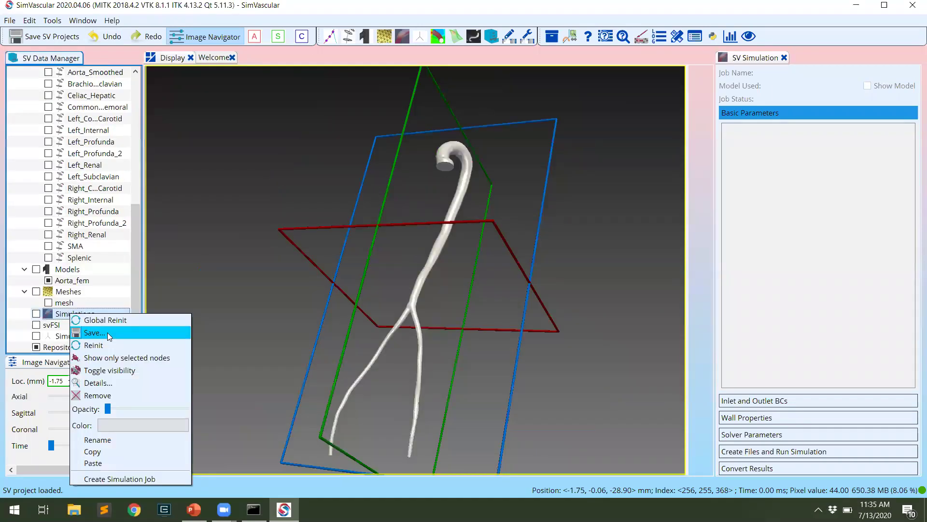
click(125, 477)
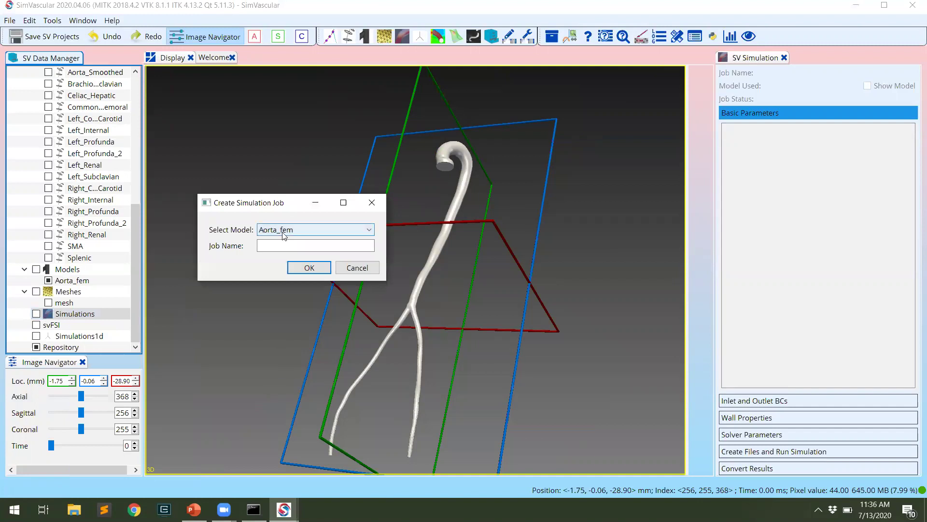
click(285, 233)
click(285, 240)
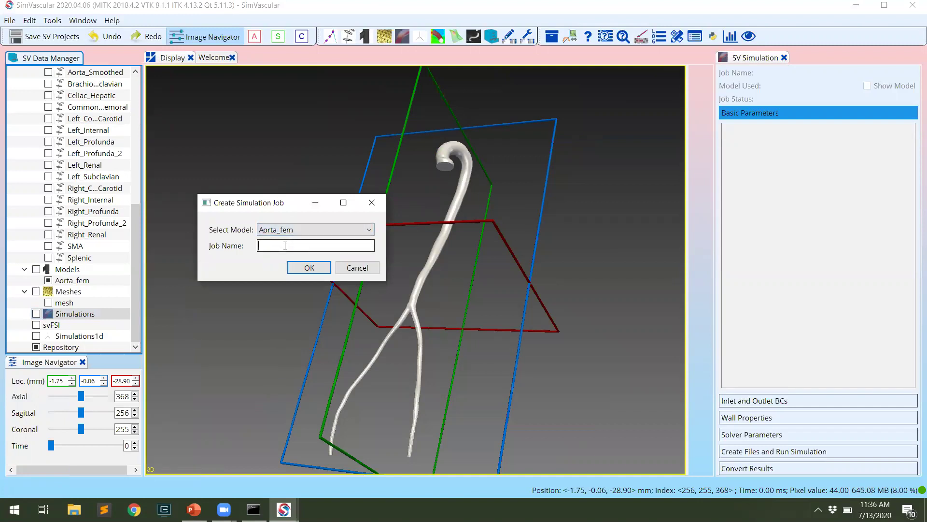
click(299, 242)
text(testRCR)
key(Return)
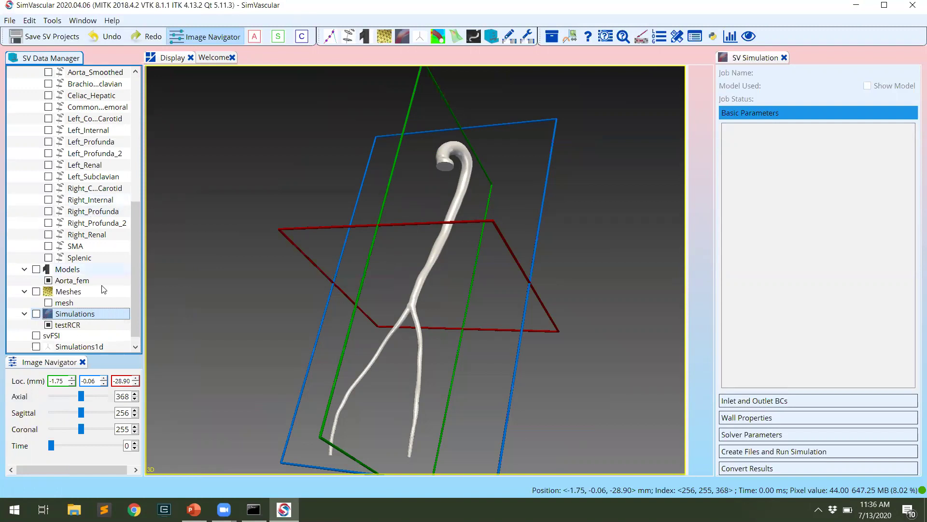
- Show testRCR's Inlet and Outlet BCs table and highlight the cap_Aorta_Smoothed inlet cap
click(99, 327)
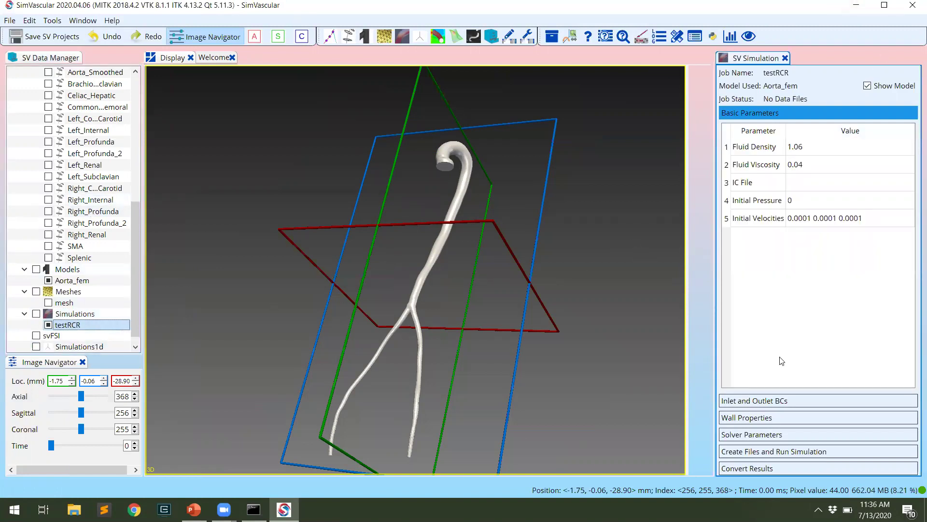
click(783, 400)
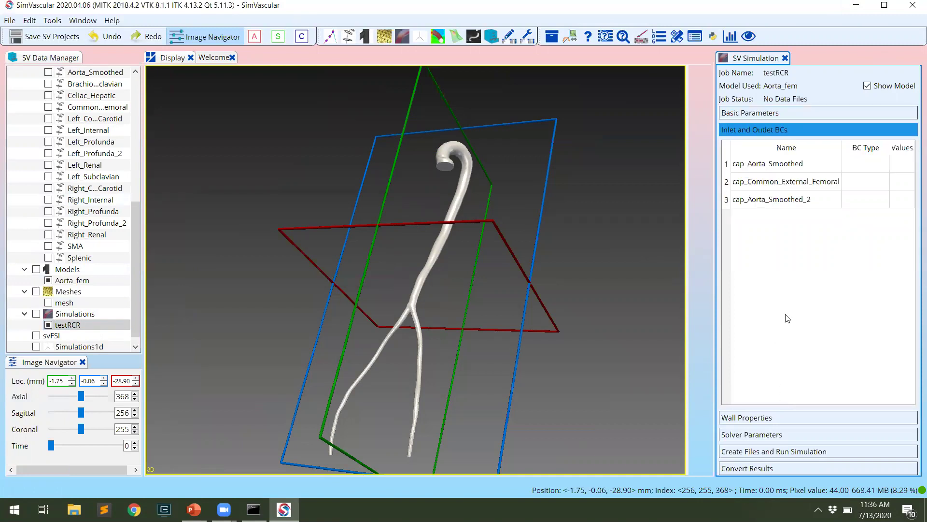
click(769, 166)
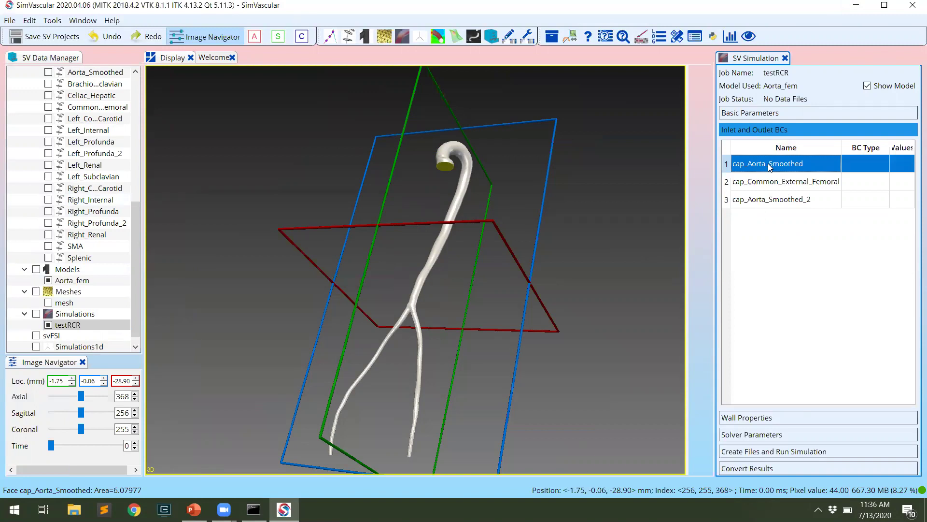
scroll(476, 197, up, 5)
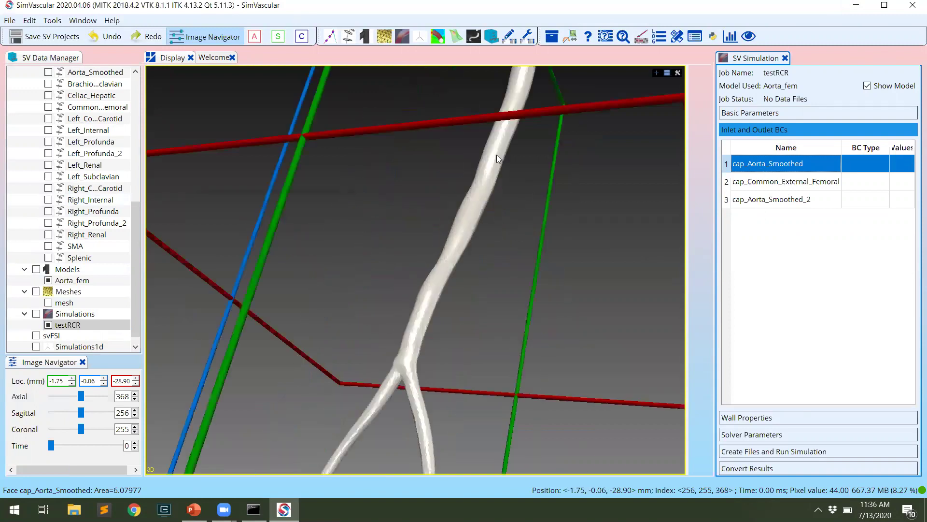
drag(526, 172, 494, 180)
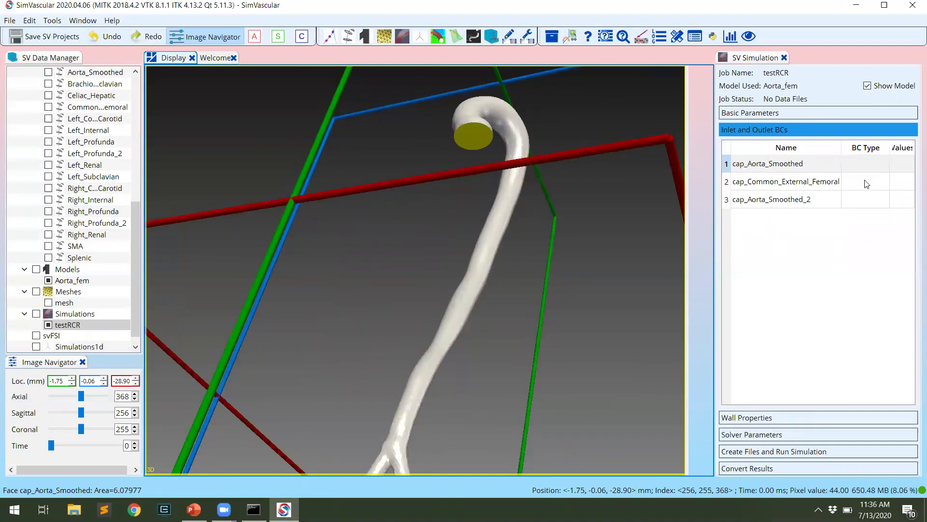
click(808, 169)
- Give cap_Aorta_Smoothed a parabolic Prescribed Velocities inlet from unsteadyflow.txt with period 1.0
right_click(808, 169)
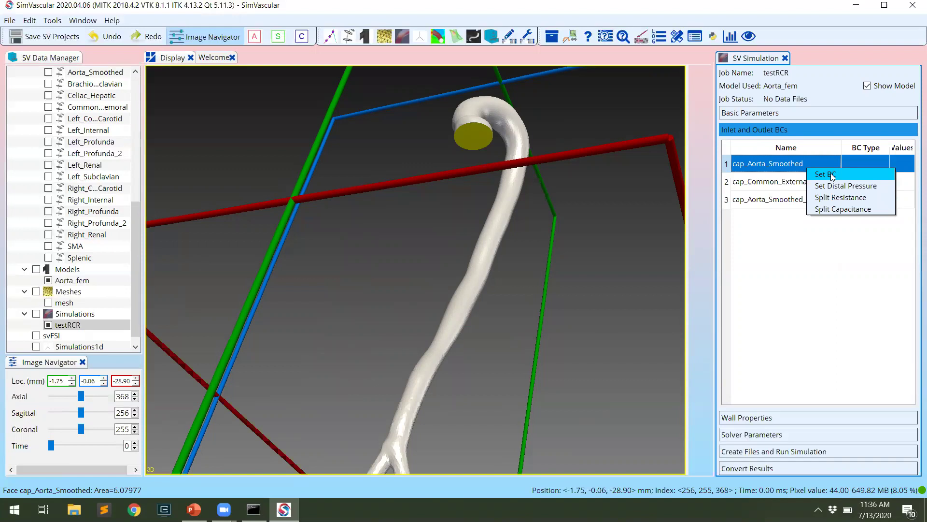
click(831, 173)
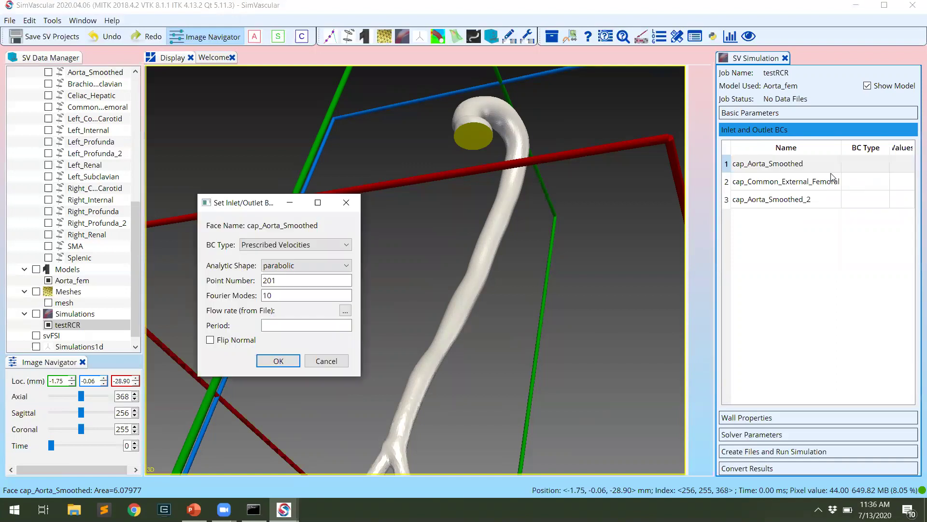
click(328, 250)
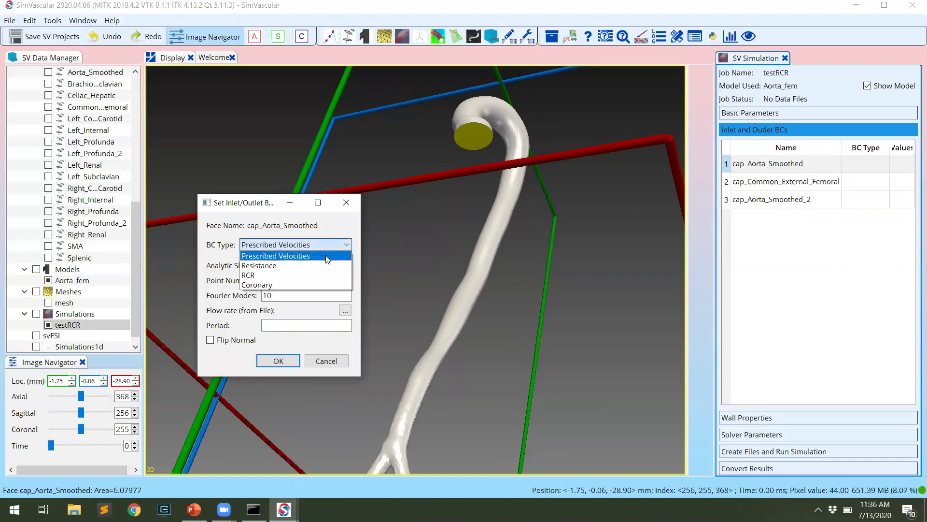
click(328, 257)
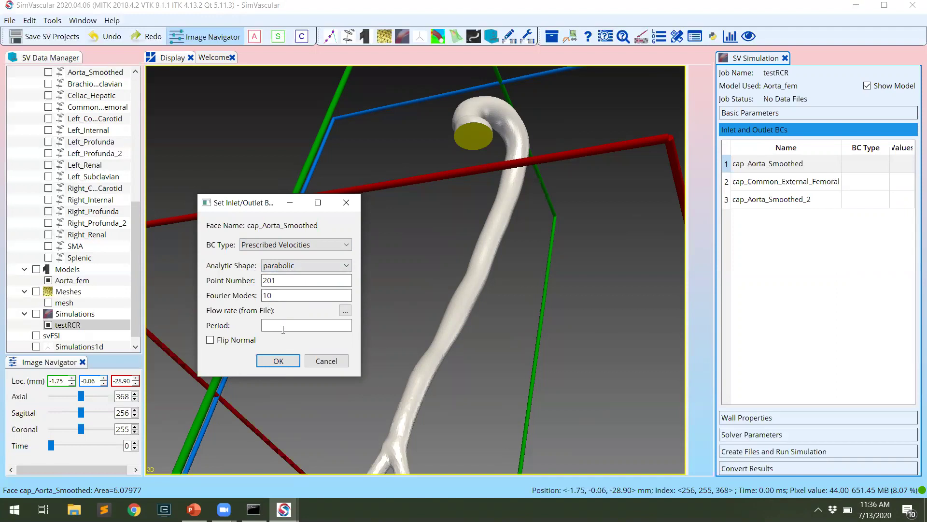
click(344, 310)
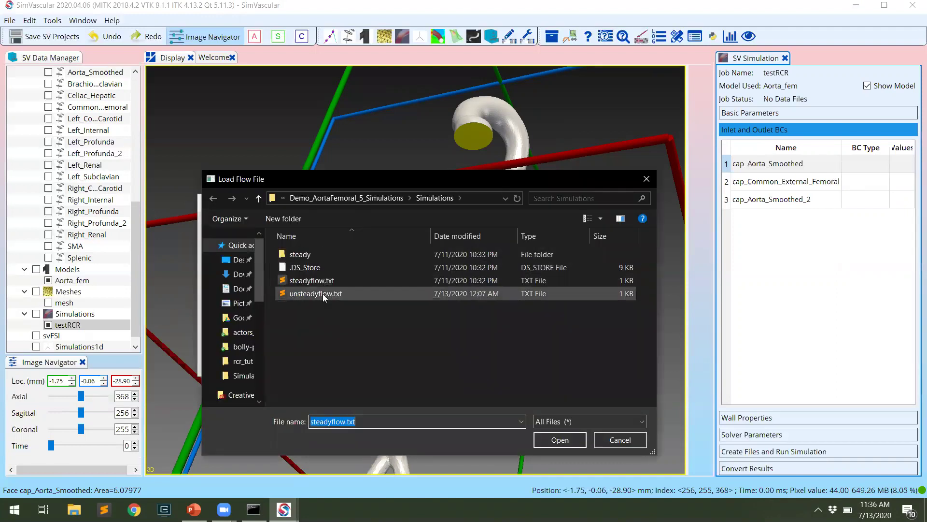
double_click(323, 294)
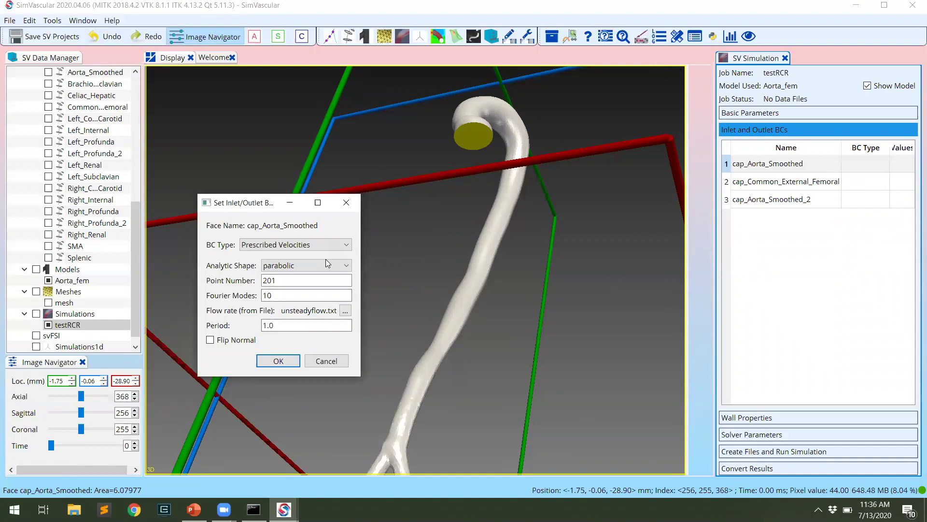
click(269, 359)
drag(524, 248, 505, 344)
scroll(344, 260, up, 6)
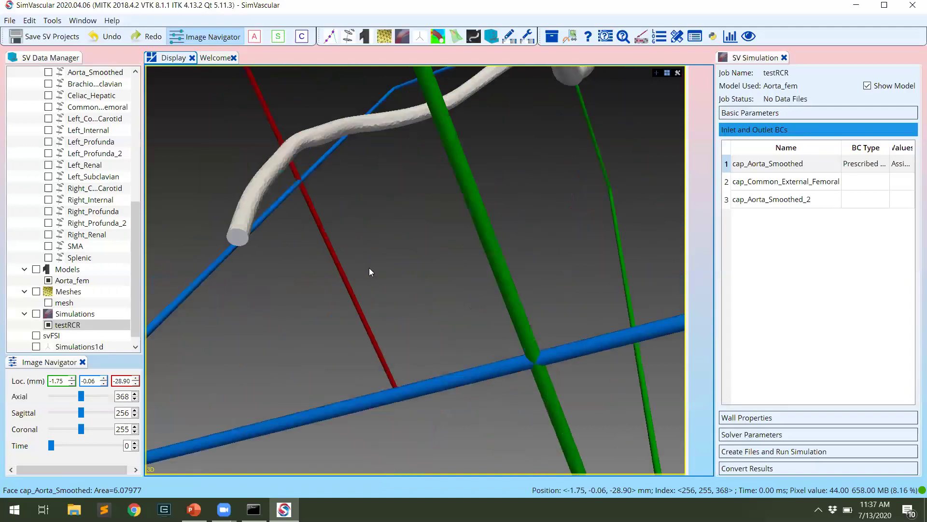
drag(346, 302, 523, 206)
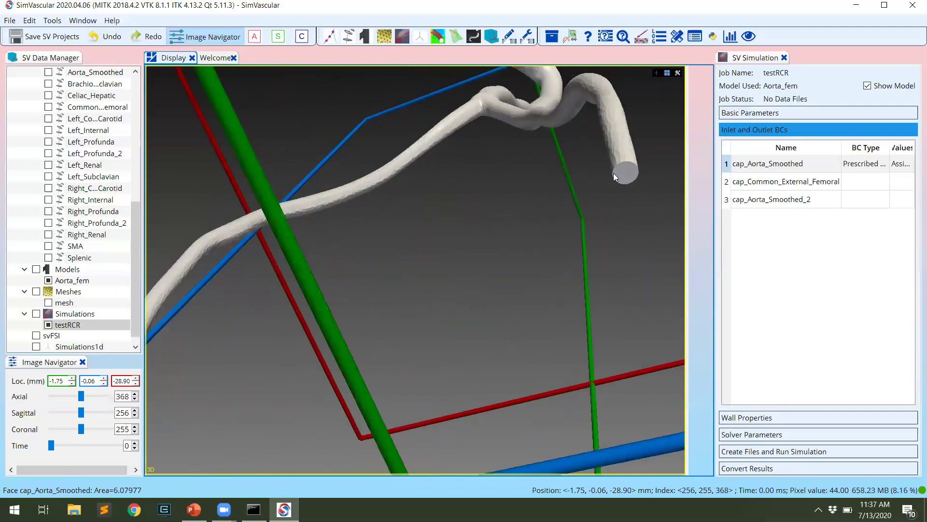
drag(613, 173, 398, 264)
drag(434, 222, 604, 227)
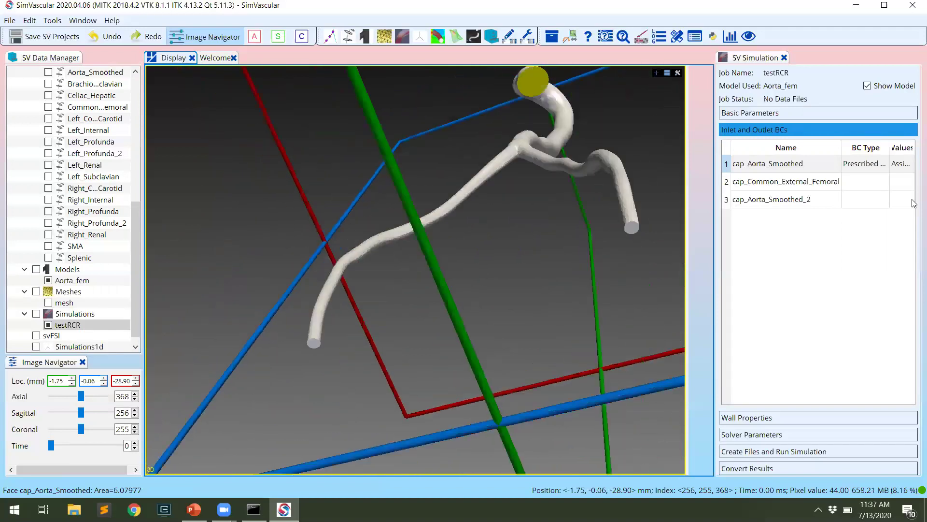
- Set cap_Common_External_Femoral's boundary condition type to RCR
right_click(810, 185)
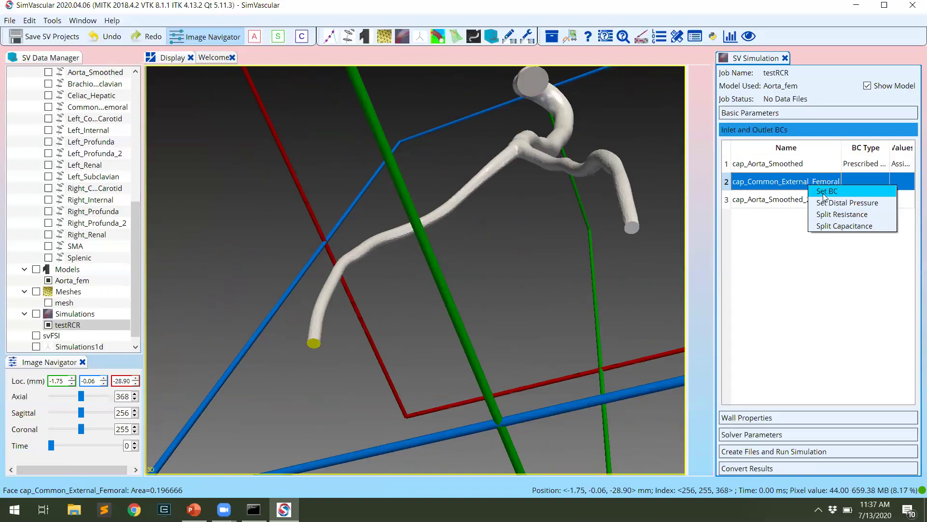
click(826, 191)
click(336, 245)
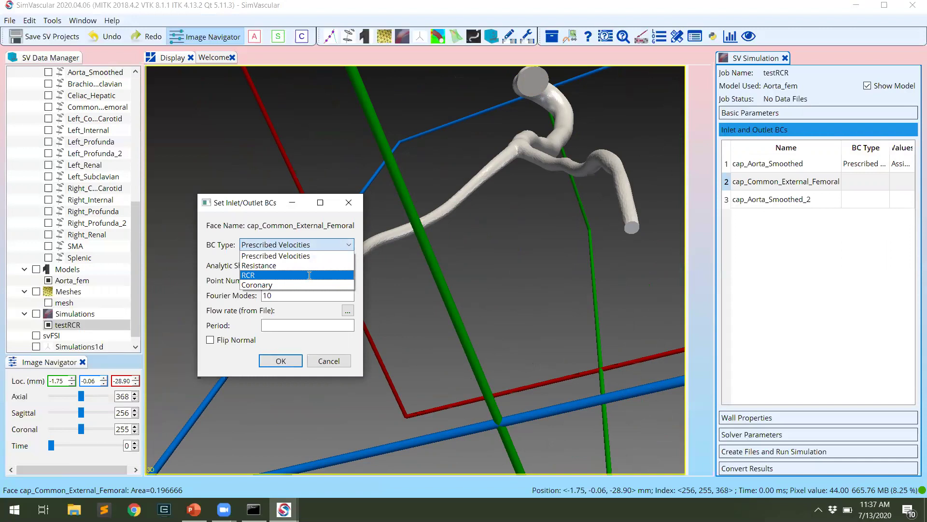
click(311, 276)
click(273, 264)
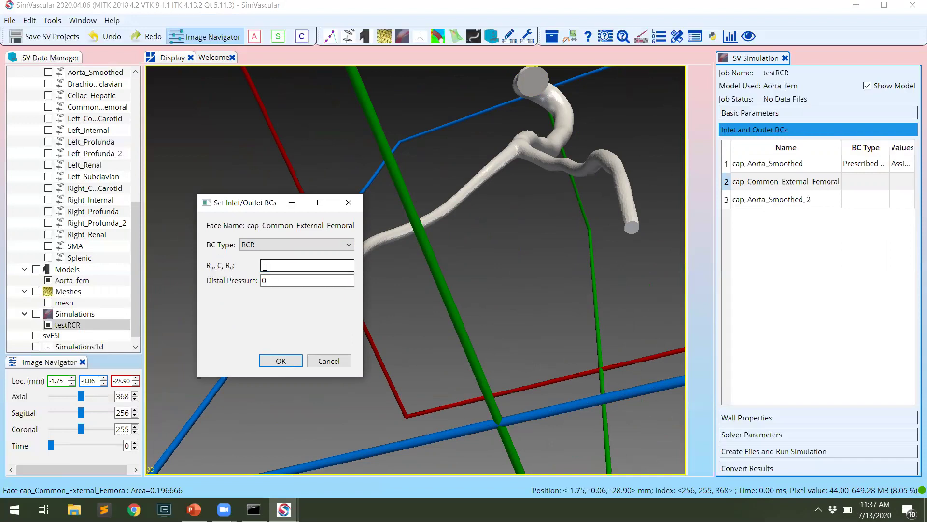
- Enter Rp, C, Rd of 100, 0.01, 1000 and distal pressure 13330 for the femoral outlet
text(00, 0.01, 1000)
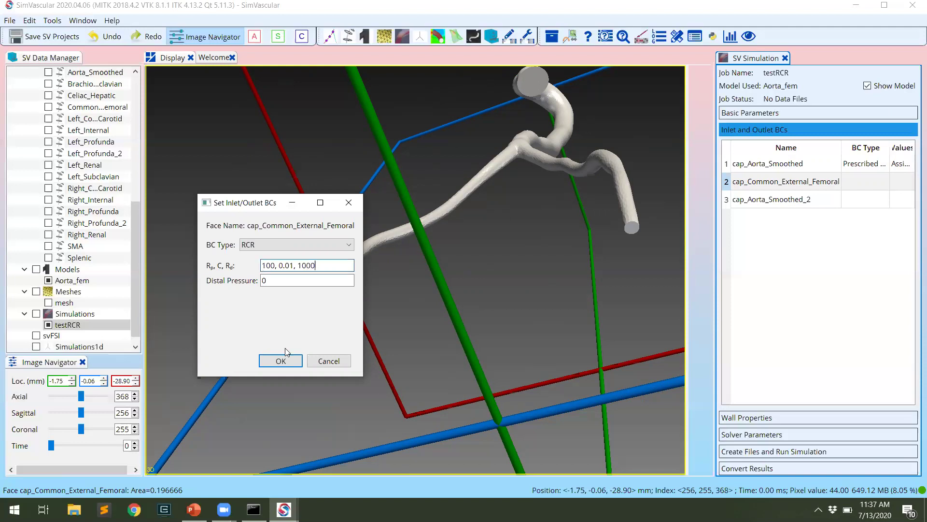
click(271, 278)
double_click(260, 279)
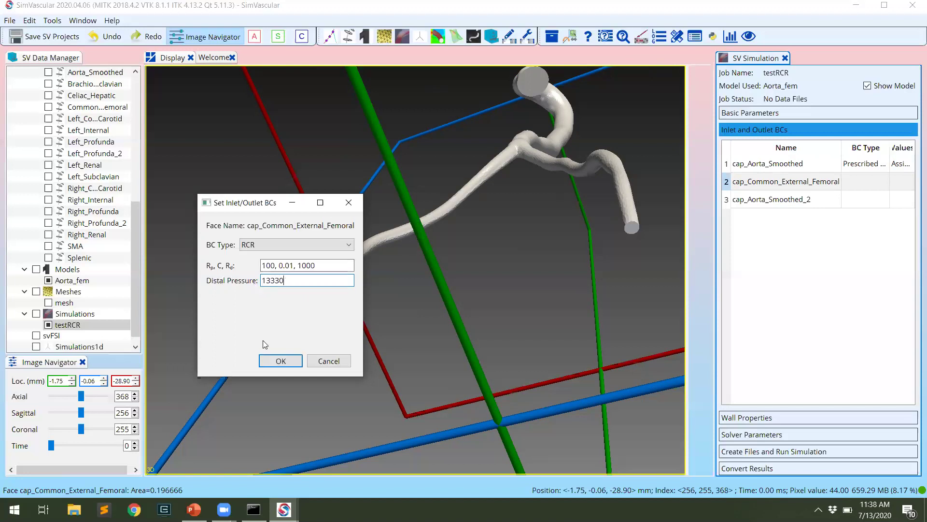
click(278, 361)
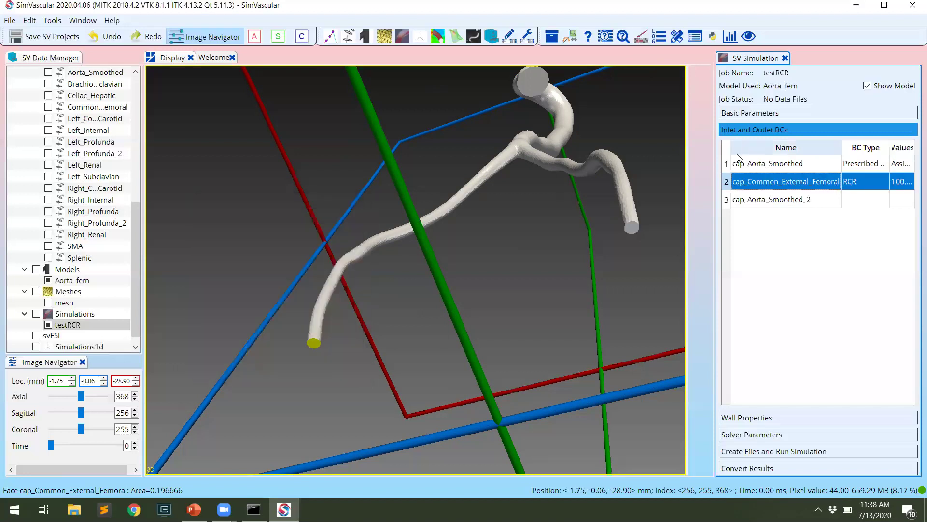
- Give cap_Aorta_Smoothed_2 an RCR condition of 100, 0.01, 1000 with distal pressure 13330
click(757, 202)
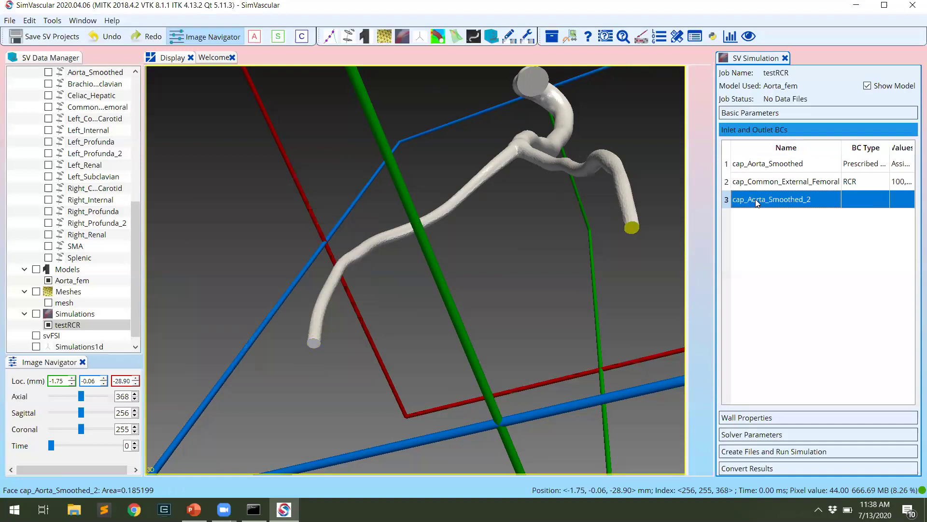
right_click(757, 203)
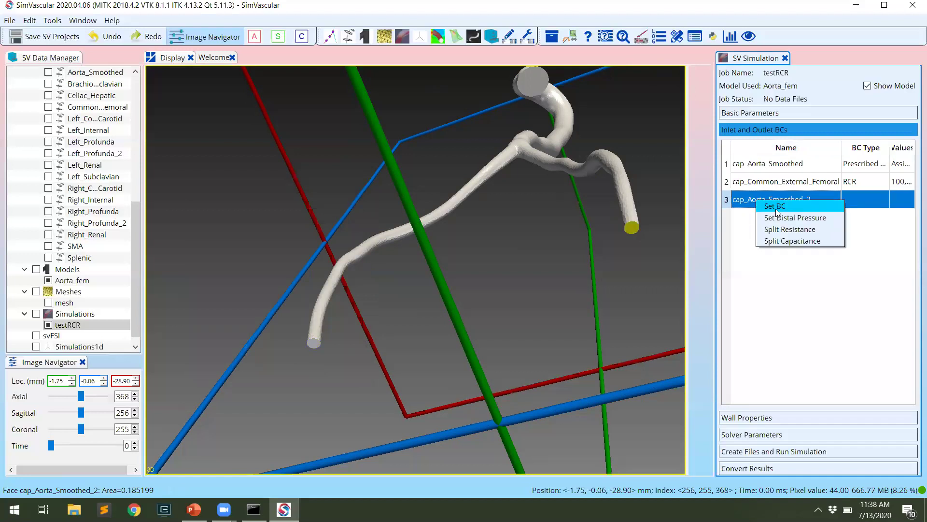
click(776, 208)
click(306, 265)
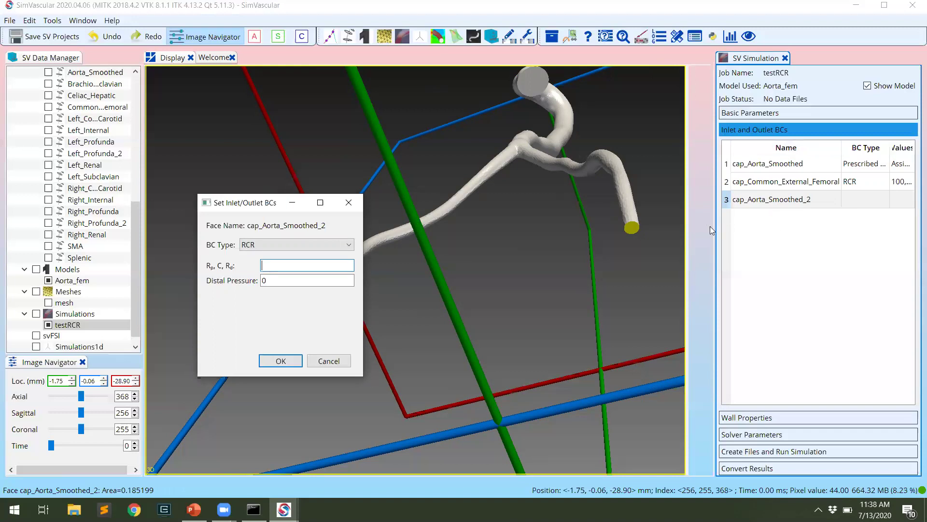
drag(715, 226, 614, 228)
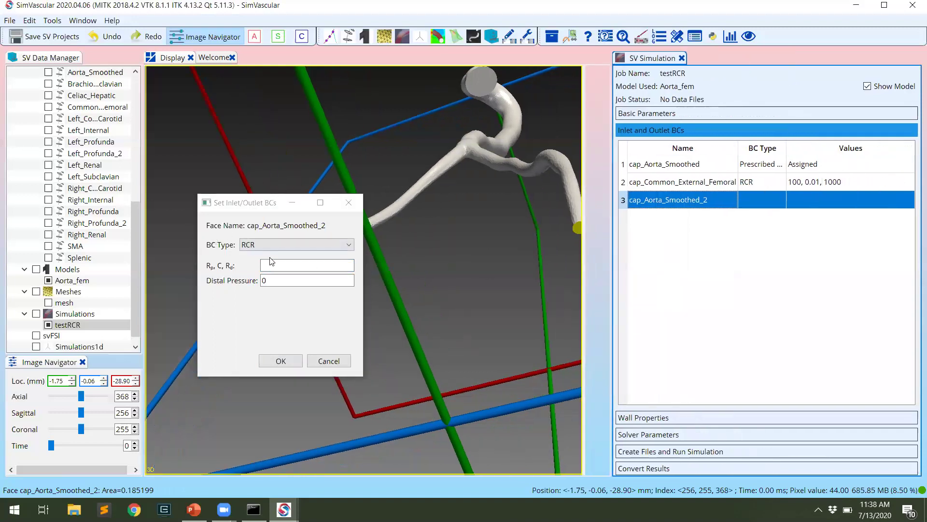
click(271, 264)
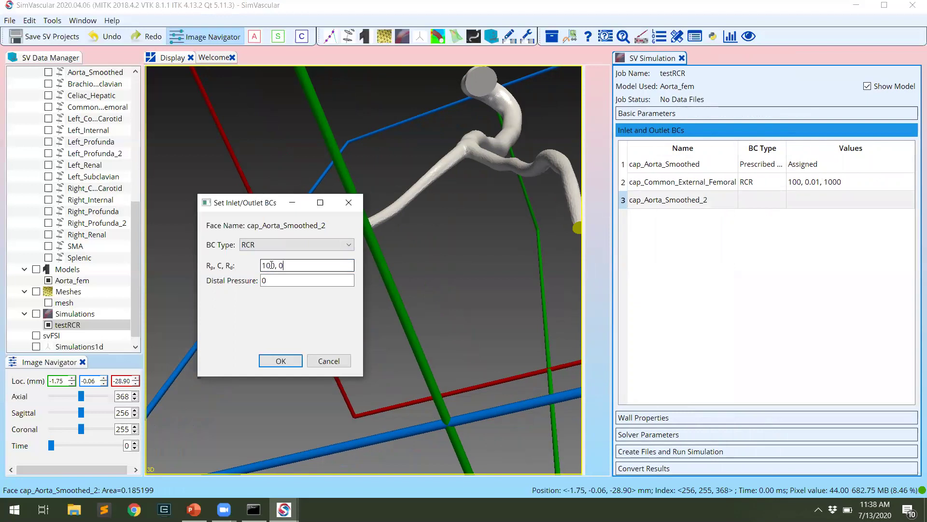
text(, 1000)
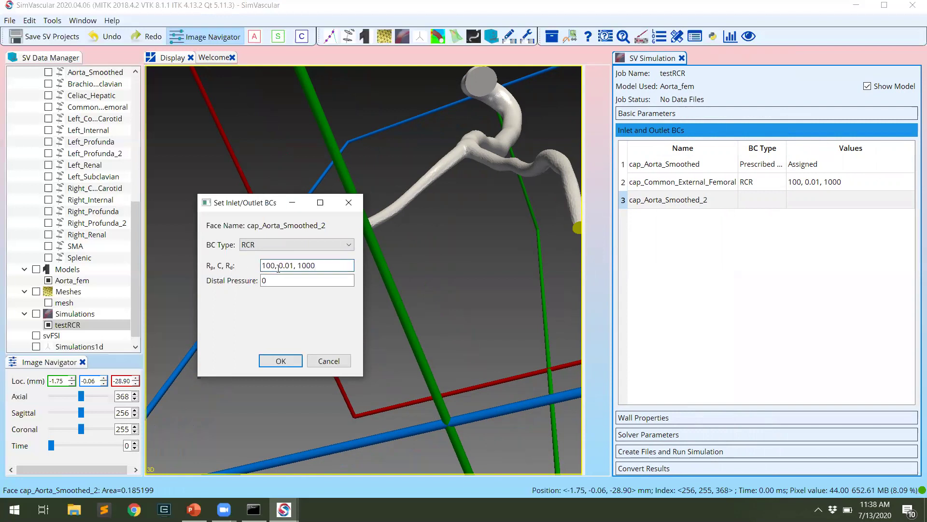
key(Tab)
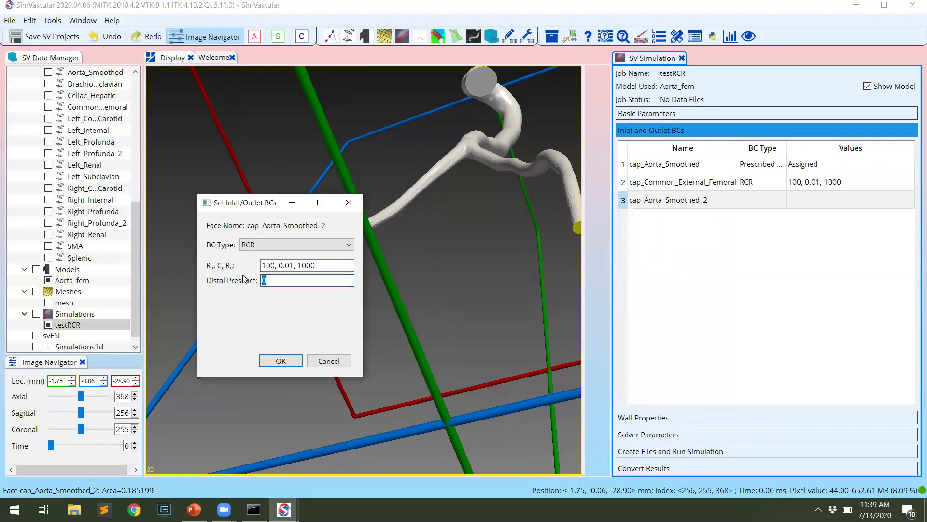
text(1333)
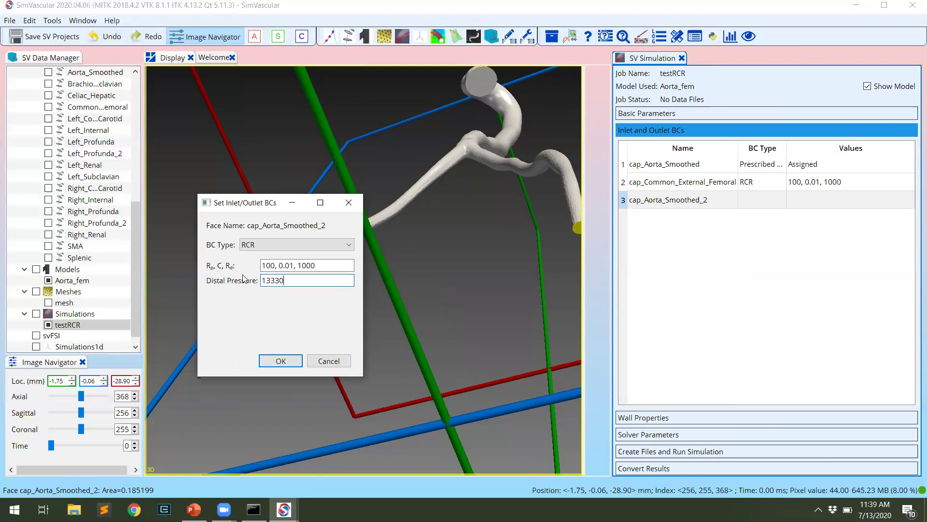
click(271, 359)
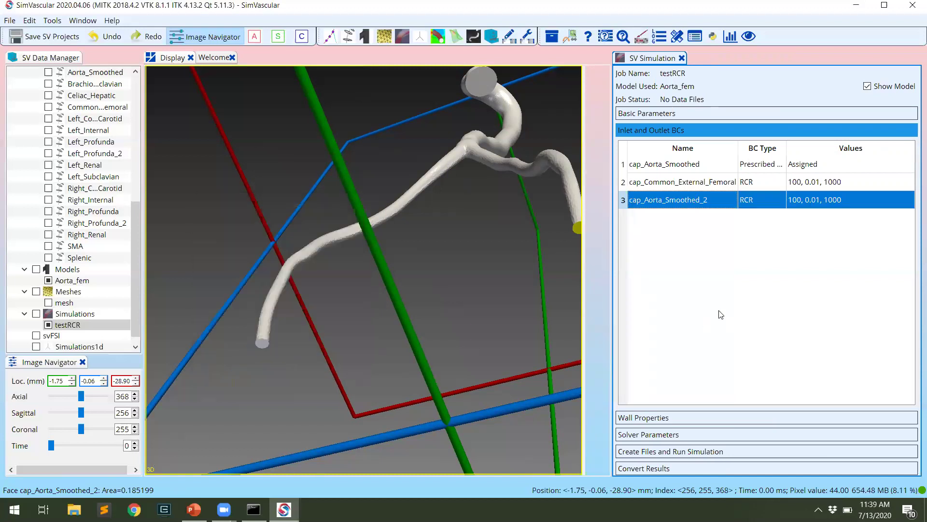
- Save the SimVascular projects from the File menu
click(56, 37)
click(9, 21)
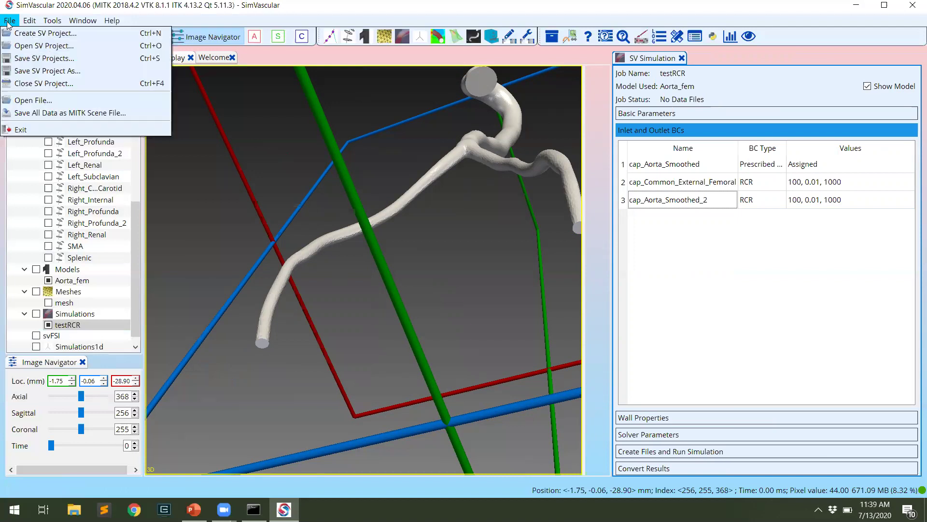
click(9, 21)
click(9, 20)
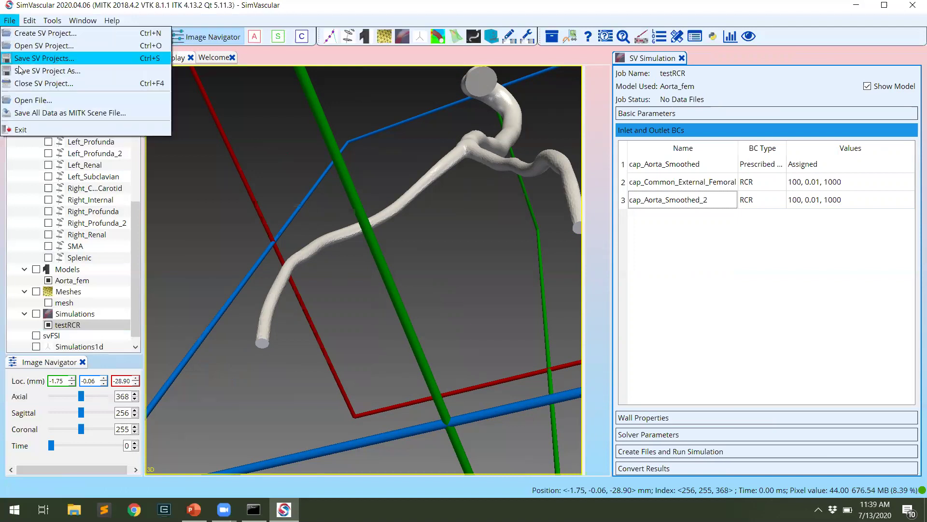
click(304, 274)
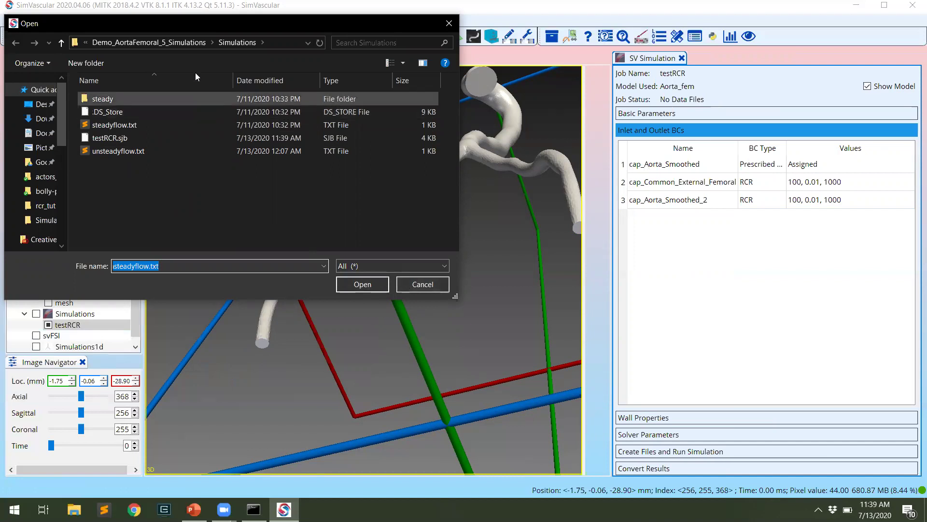
- Browse to the Simulations folder in the Open dialog, then cancel it without opening anything
click(183, 43)
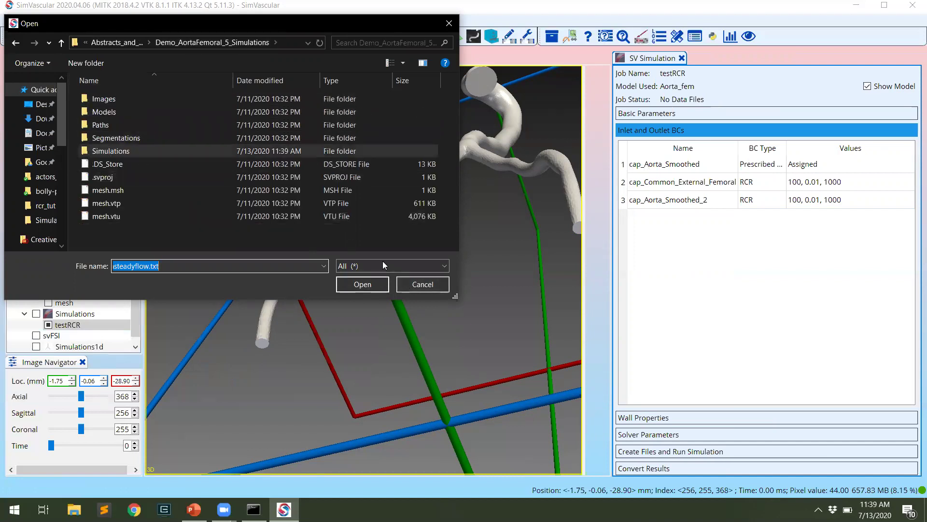
double_click(164, 152)
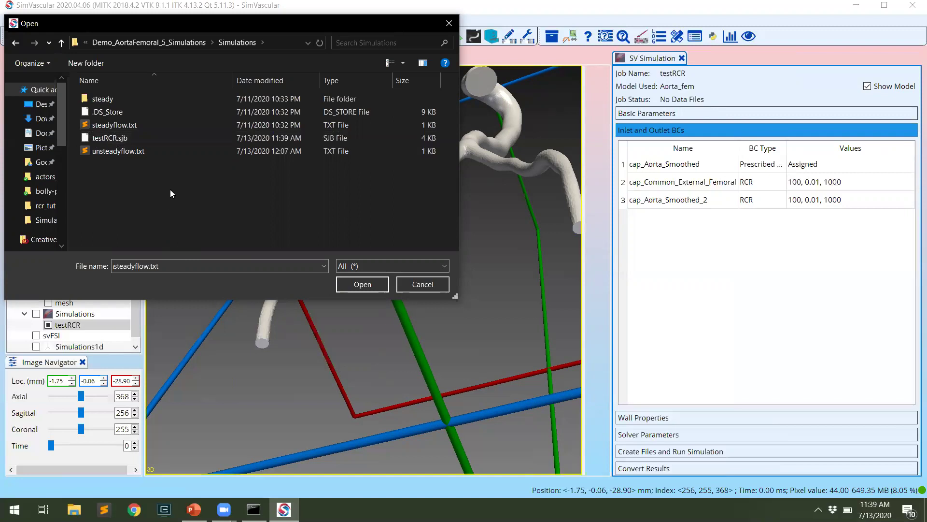
click(414, 287)
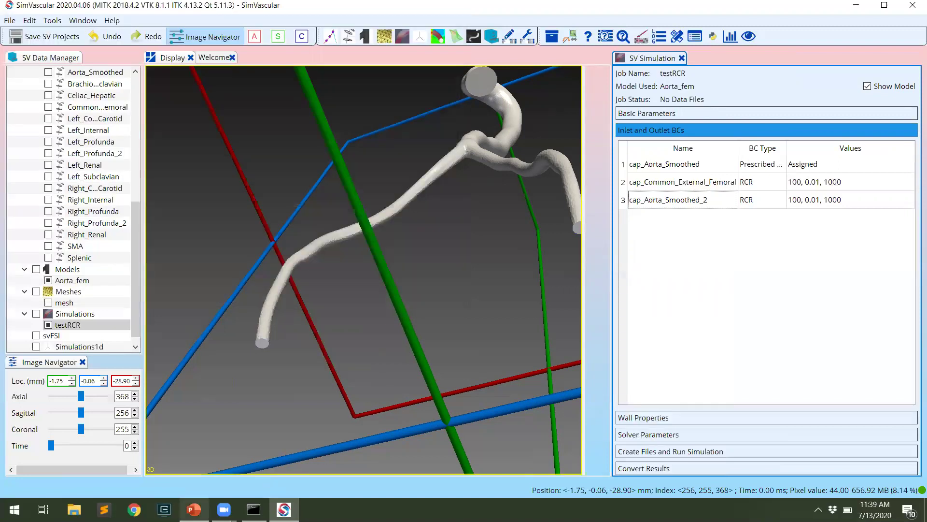
mouse_move(194, 509)
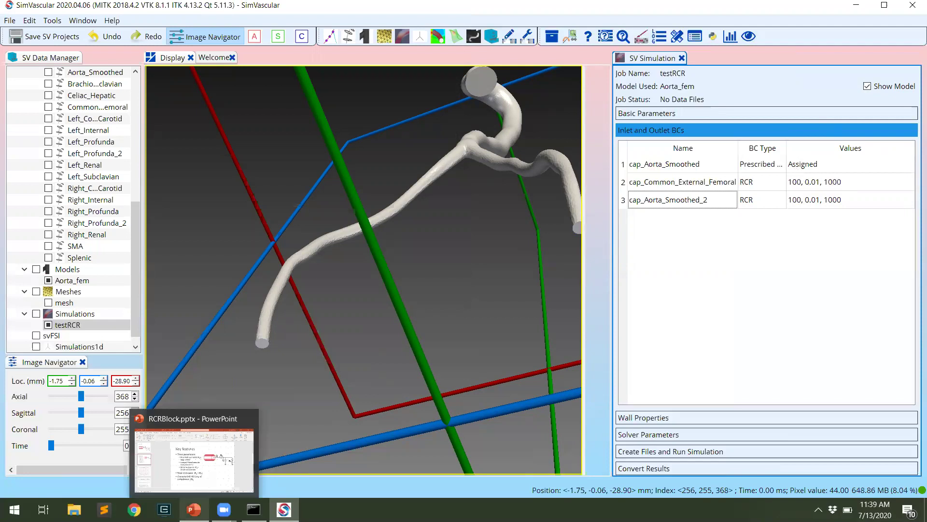
- Bring the RCRBlock deck forward at the slide plotting outlet pressure for varying C and Rp/Rd
click(194, 510)
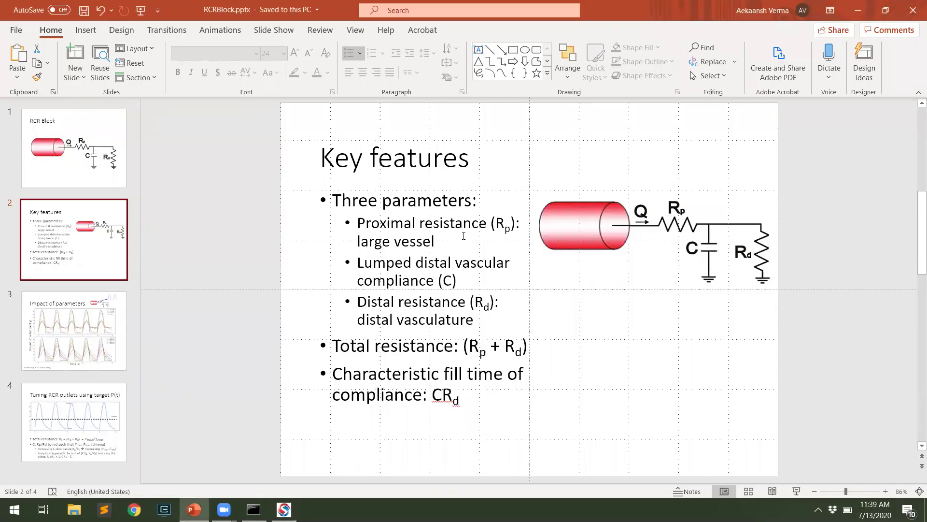
click(84, 352)
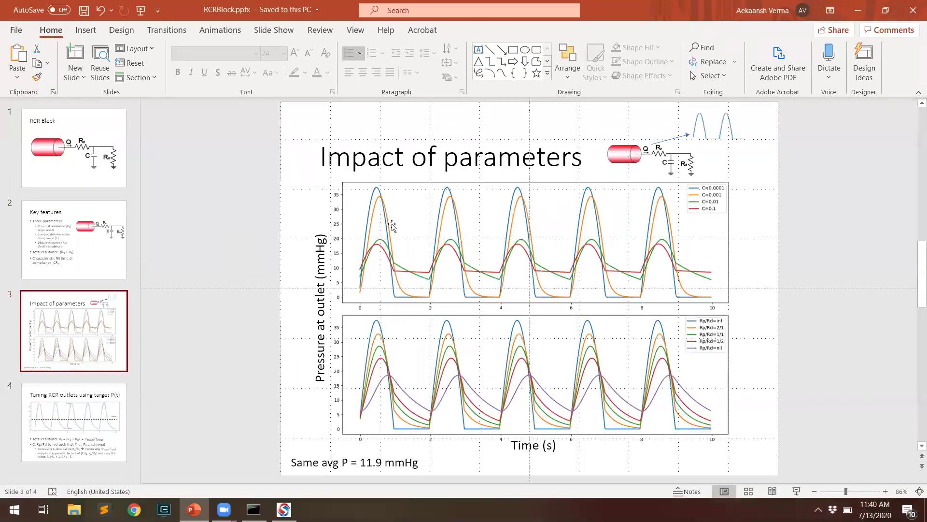